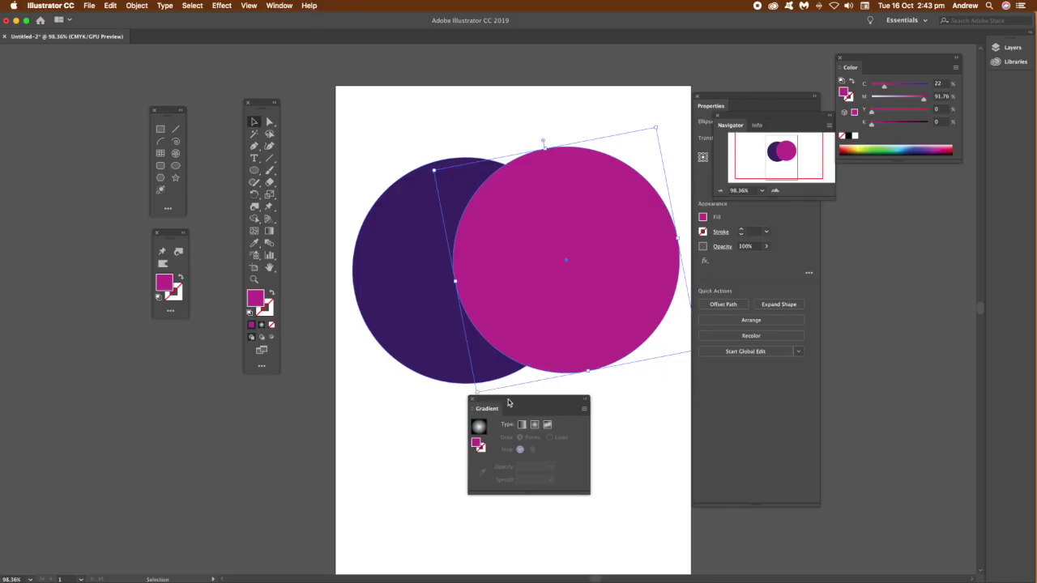
- Fill the magenta circle with a white-to-black gradient using the Gradient tool
left_click(270, 232)
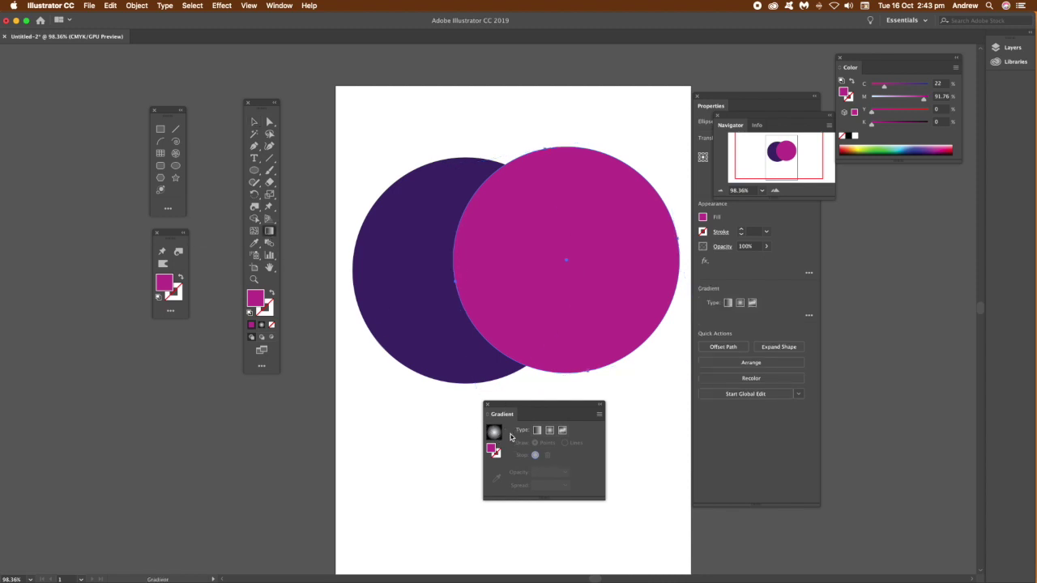
left_click(538, 431)
- Switch the circle's gradient to Freeform and add a colour point on its left side
left_click(549, 434)
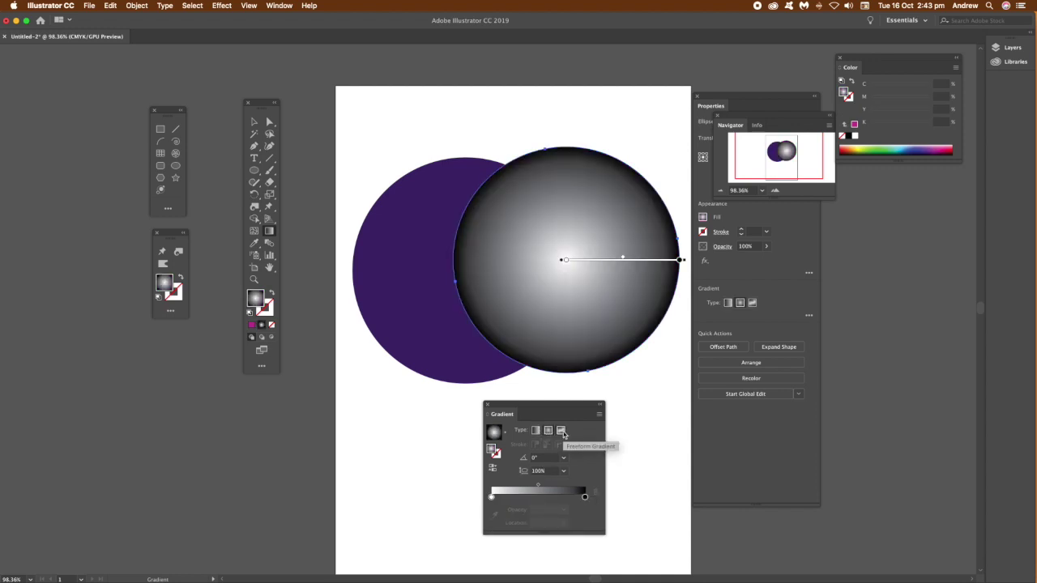
left_click(561, 432)
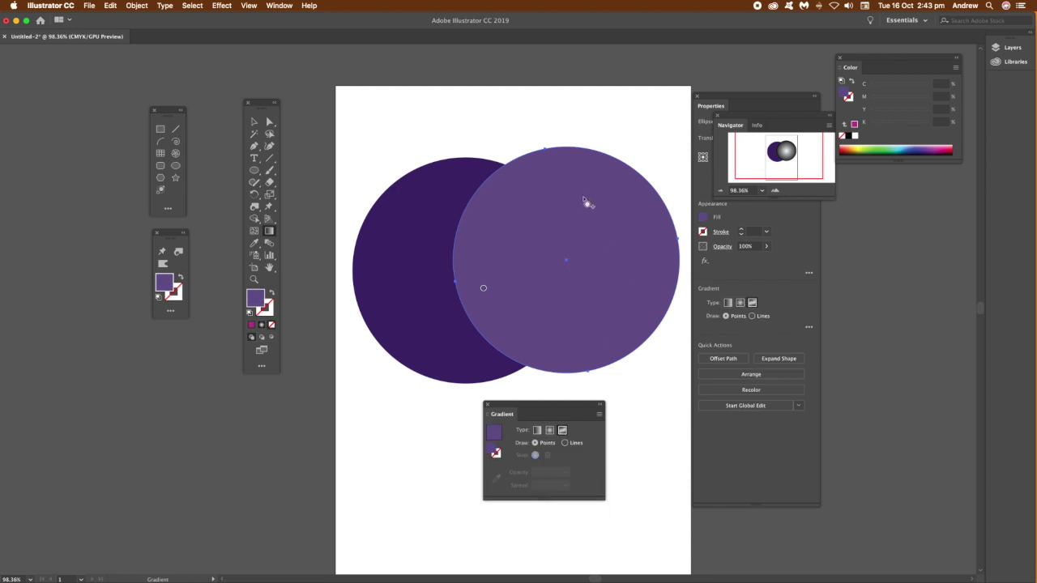
left_click(482, 289)
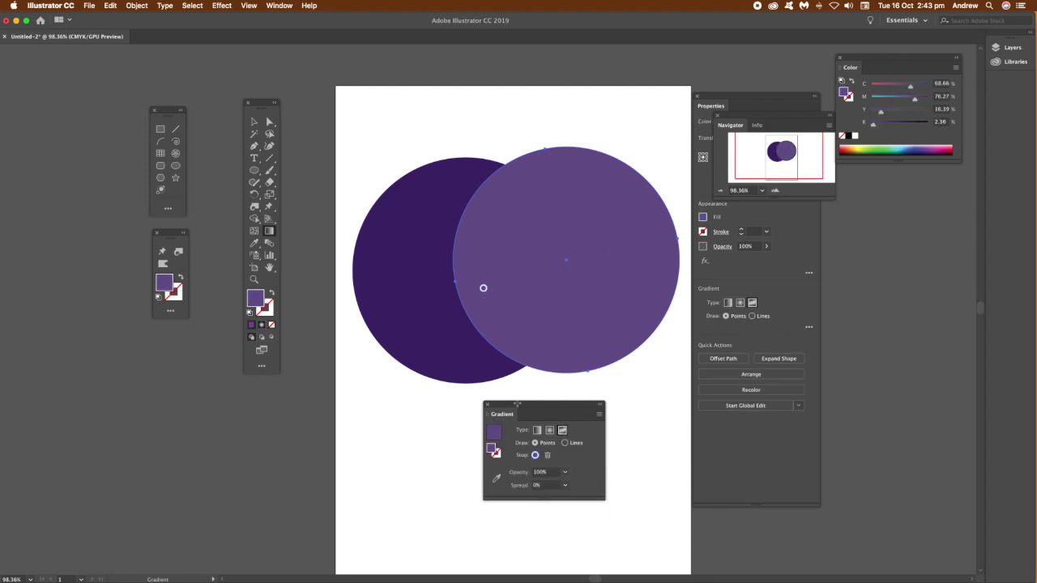
- Set the left point's opacity to 30%, restore it to 100%, and add a second point near the right edge
left_click(564, 475)
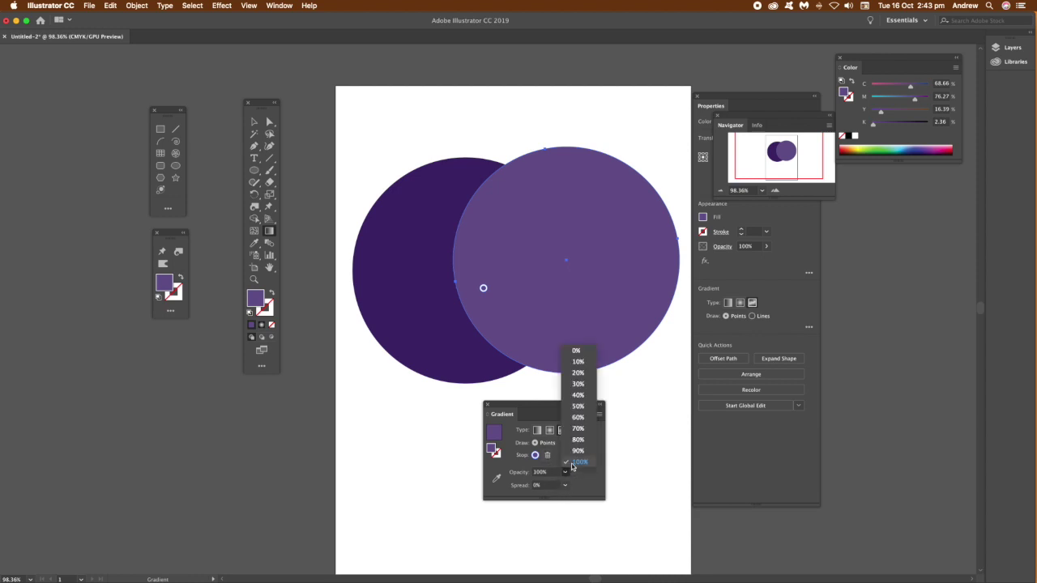
left_click(584, 389)
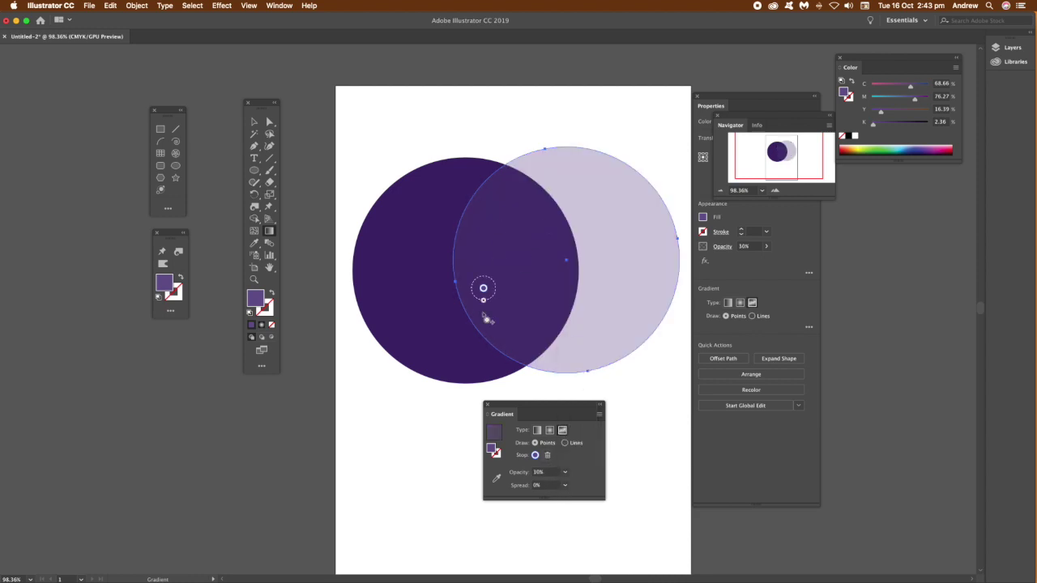
left_click(565, 476)
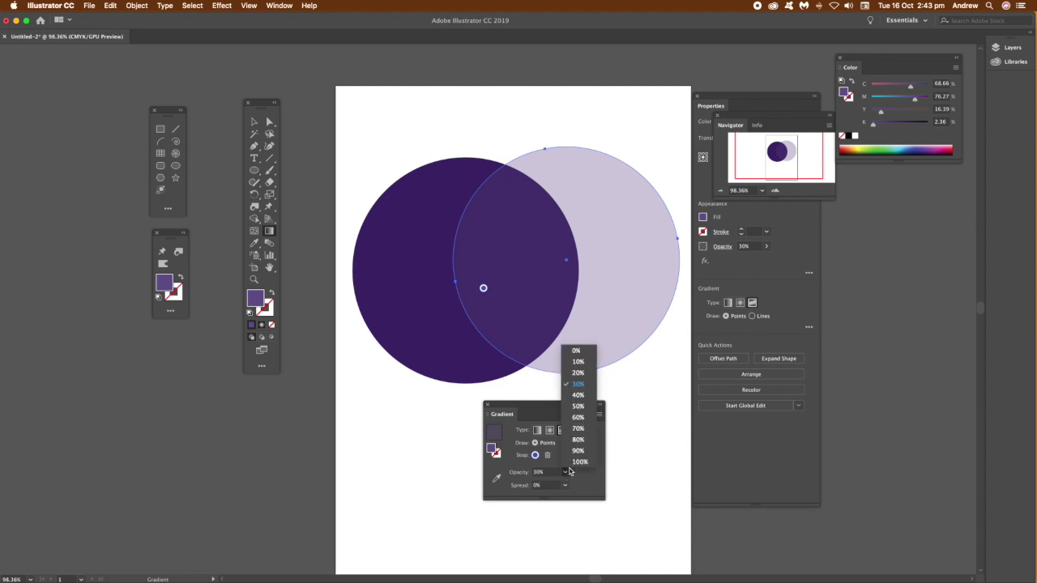
left_click(569, 463)
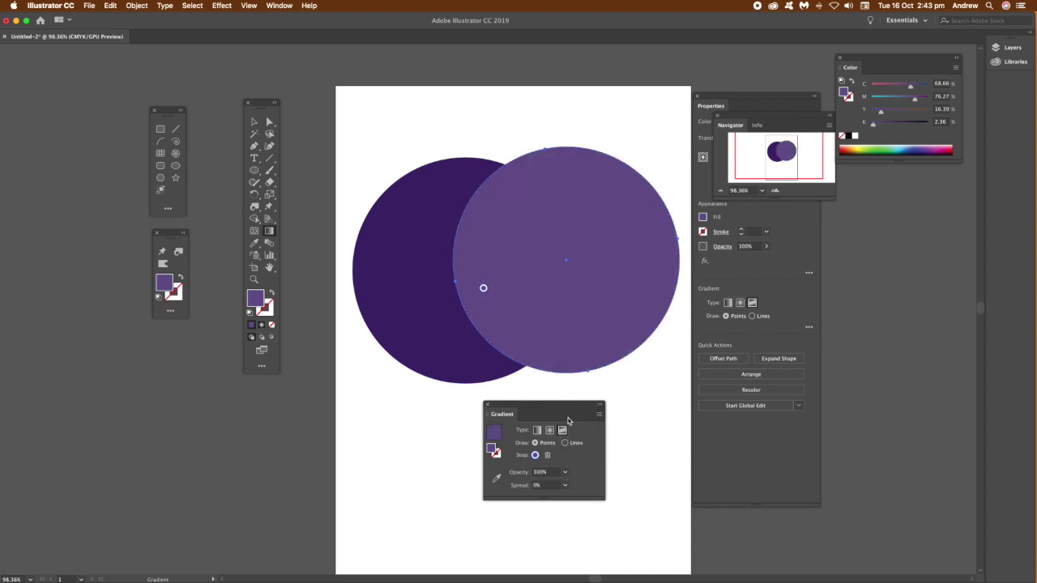
left_click(642, 273)
- Recolour the right point hot pink FF0080 and move it up toward the top
left_click_drag(909, 84, 883, 88)
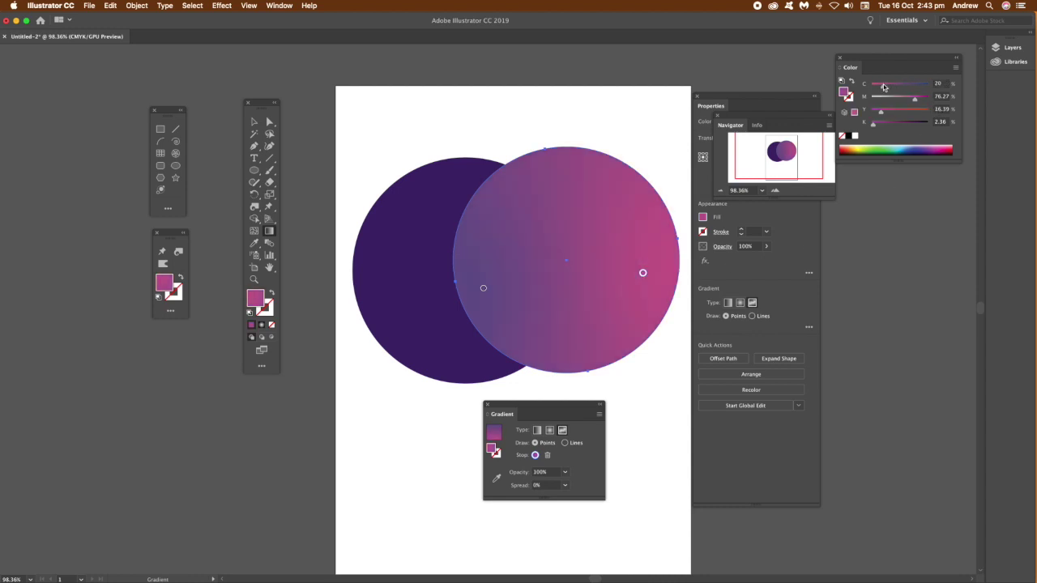
double_click(495, 451)
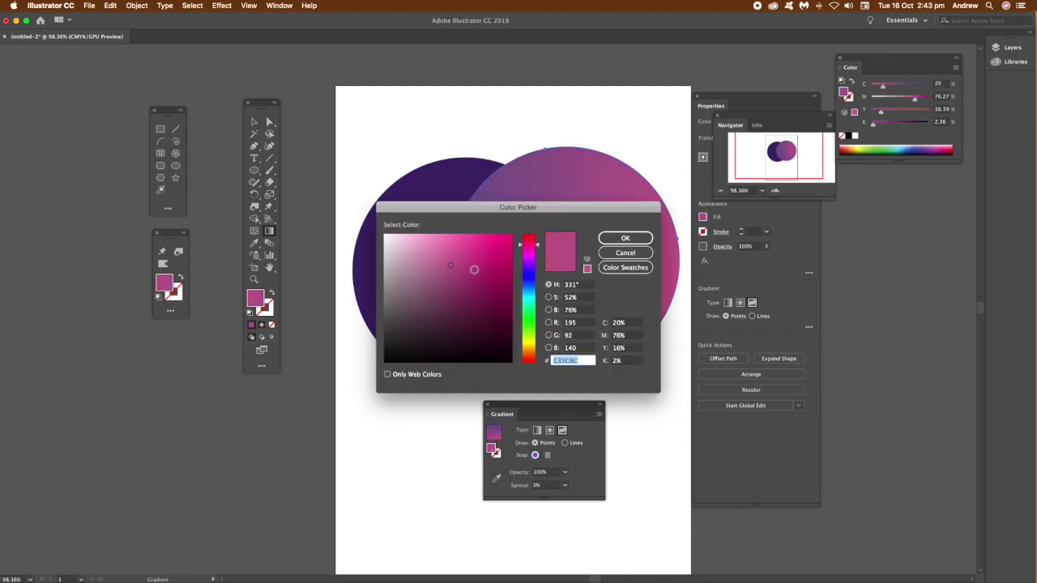
type("FF0080")
left_click(624, 239)
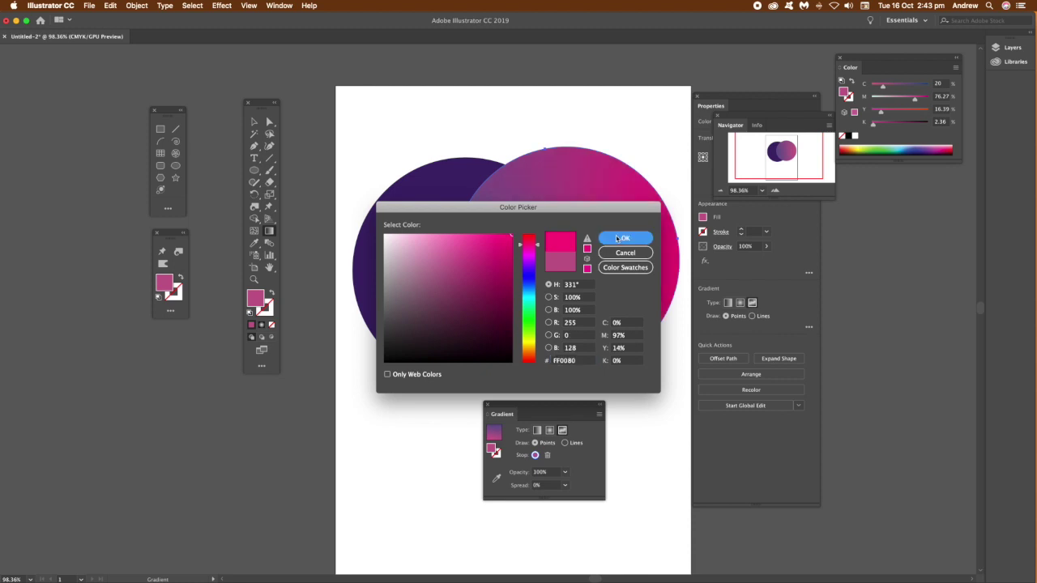
left_click_drag(642, 276, 576, 206)
- Add a white FFFFFF colour point at the lower right and drag it upward
left_click(614, 306)
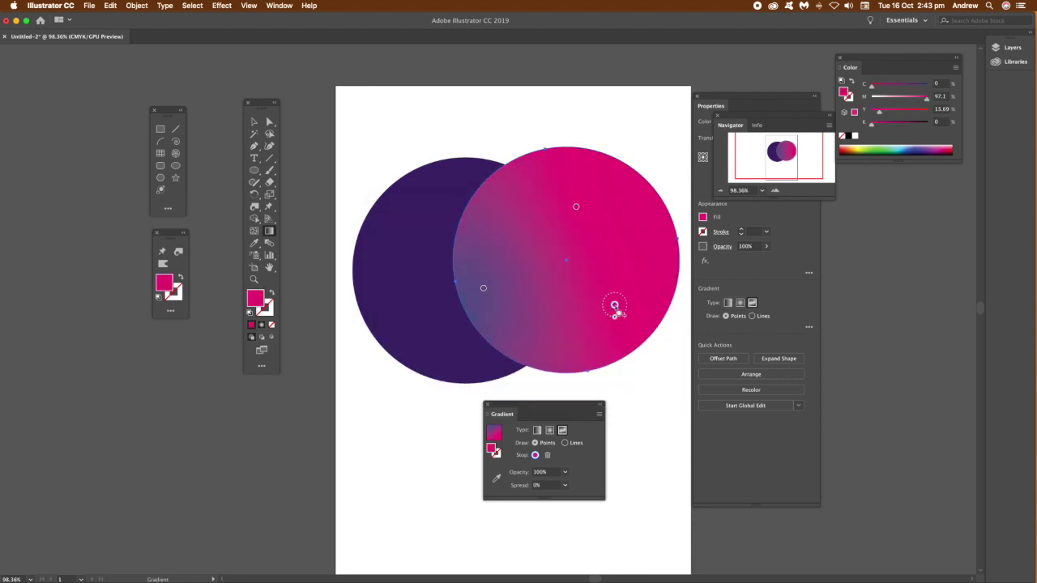
double_click(493, 450)
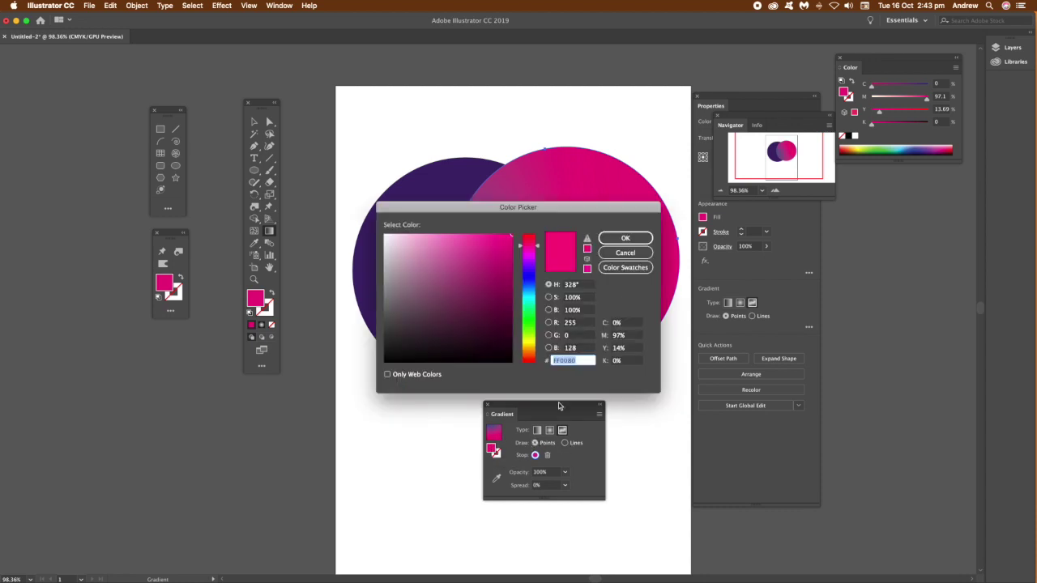
type("FFFFFF")
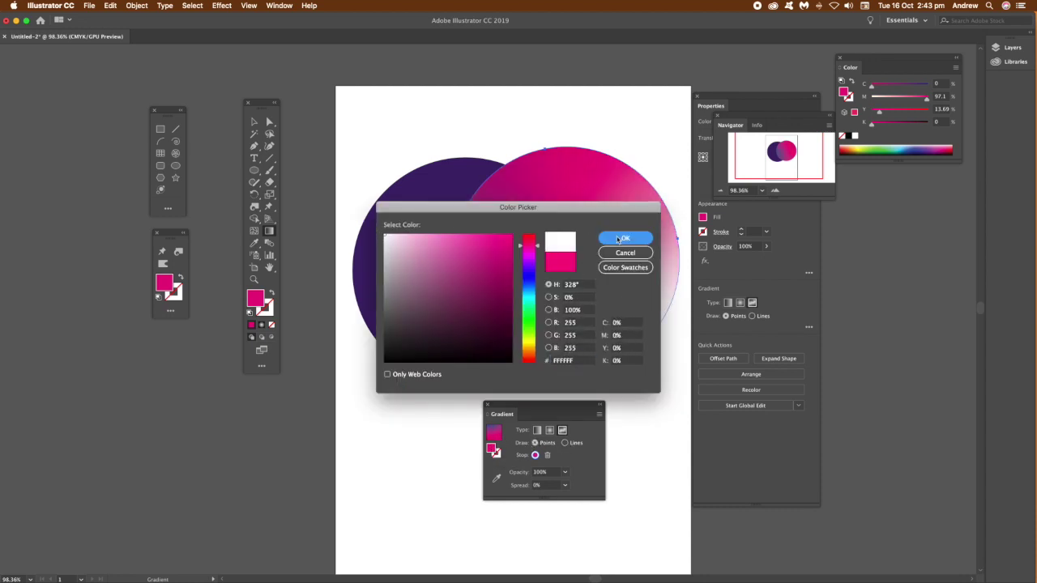
left_click(618, 239)
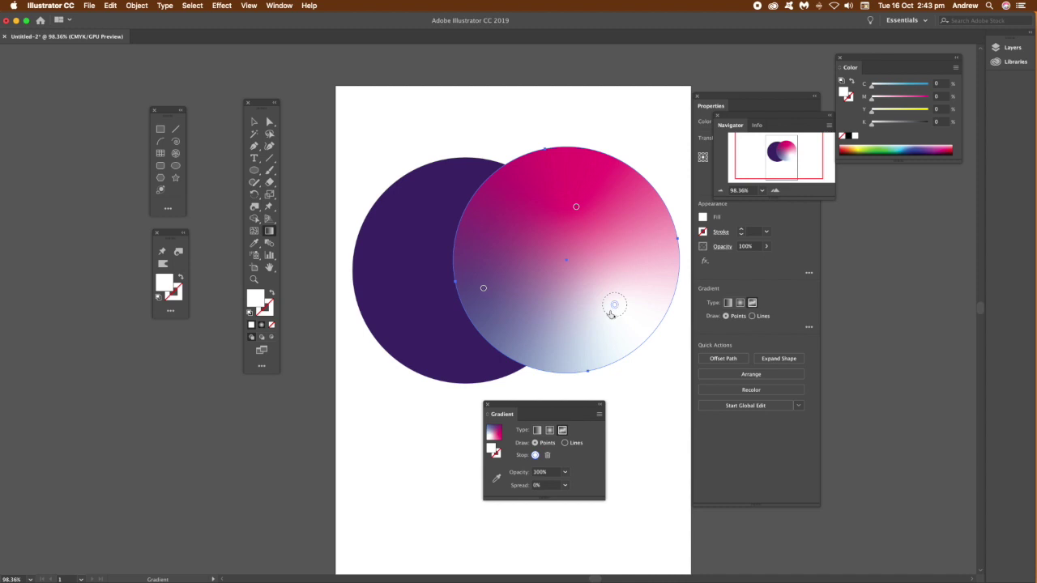
left_click_drag(611, 314, 634, 240)
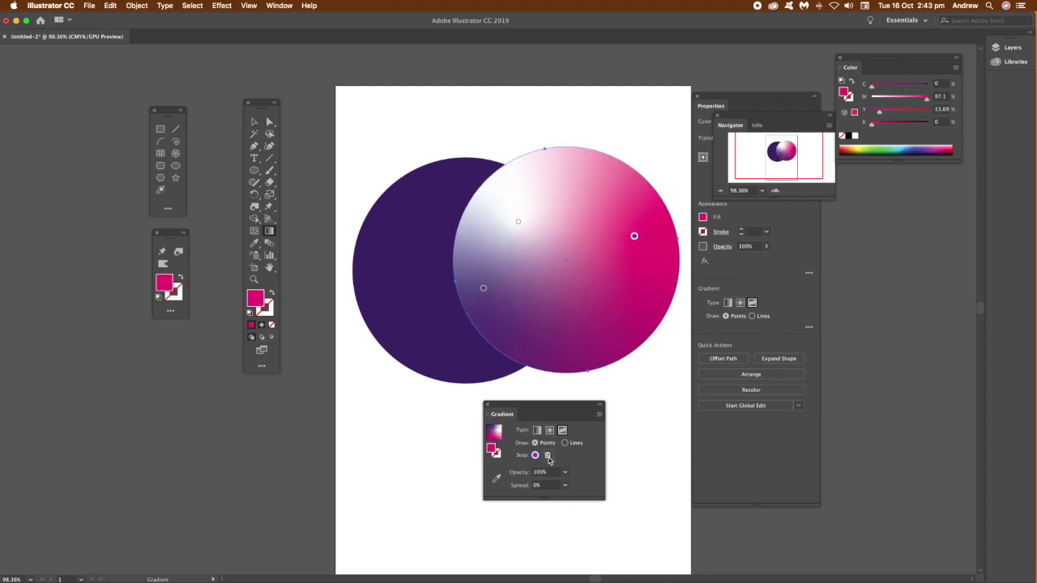
- Remove the pink point and add a magenta point, moving it up and left
left_click_drag(632, 260, 614, 381)
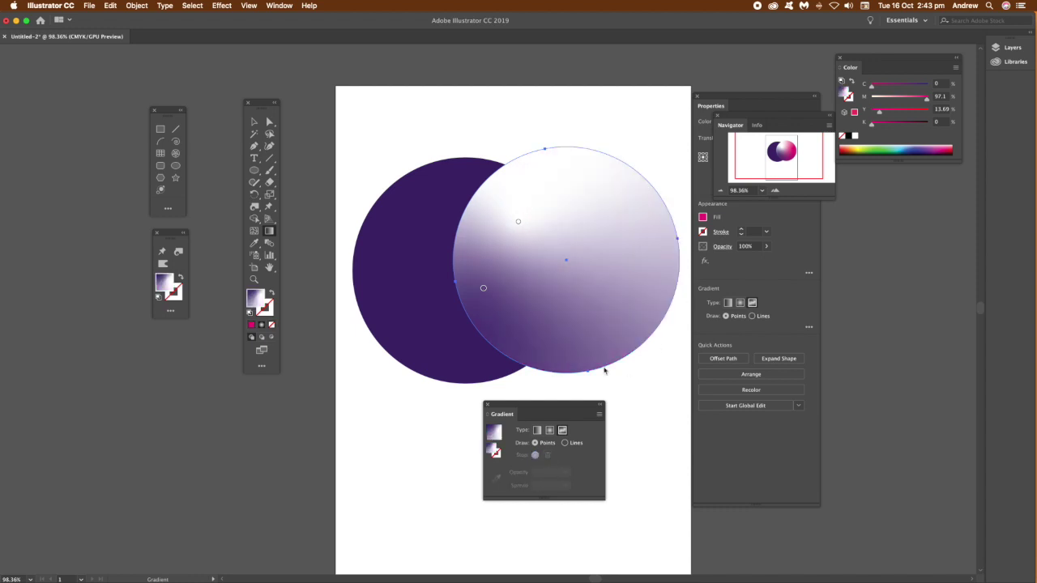
left_click(625, 312)
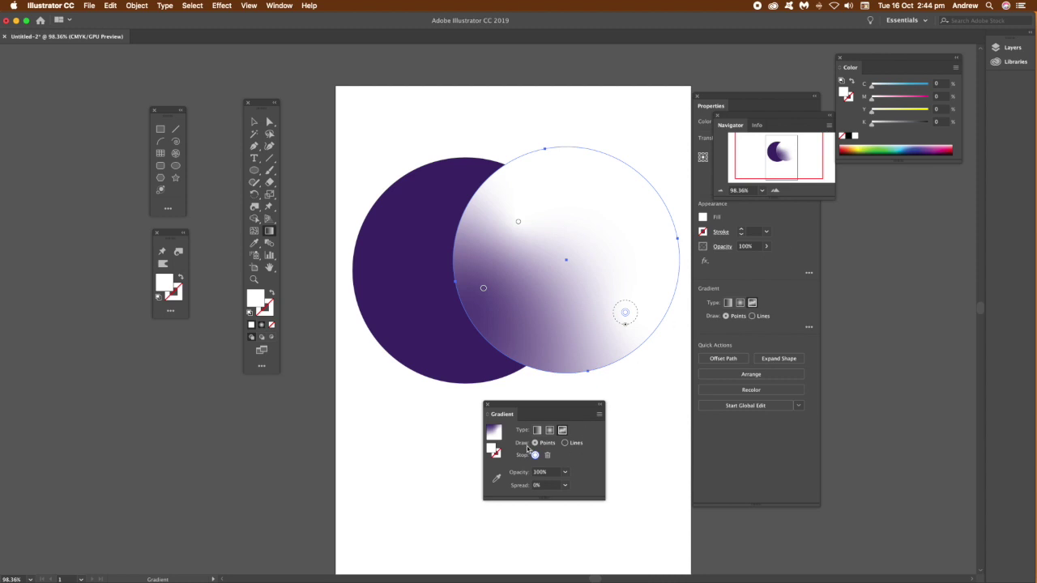
double_click(535, 457)
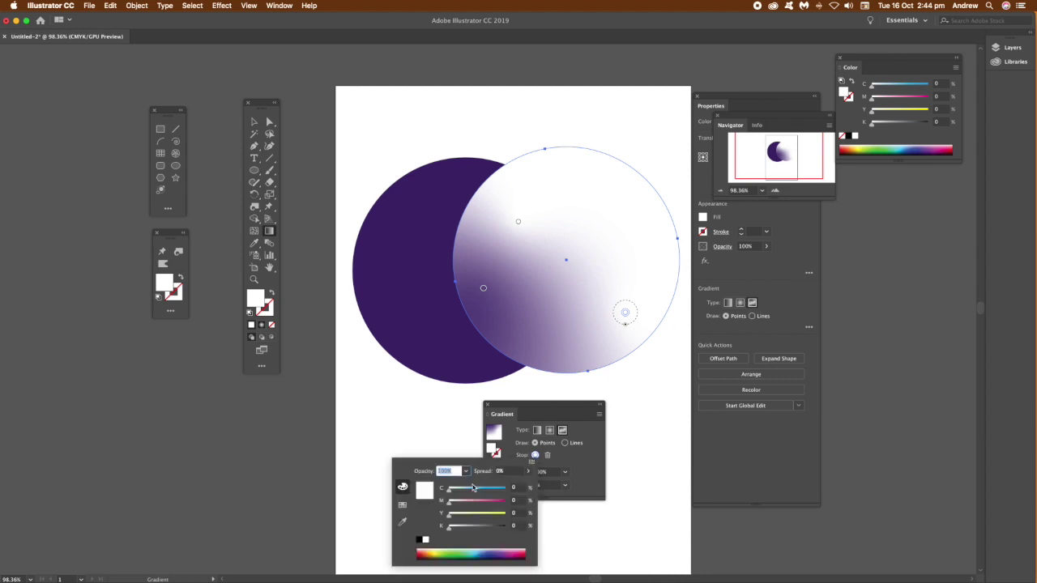
left_click(493, 503)
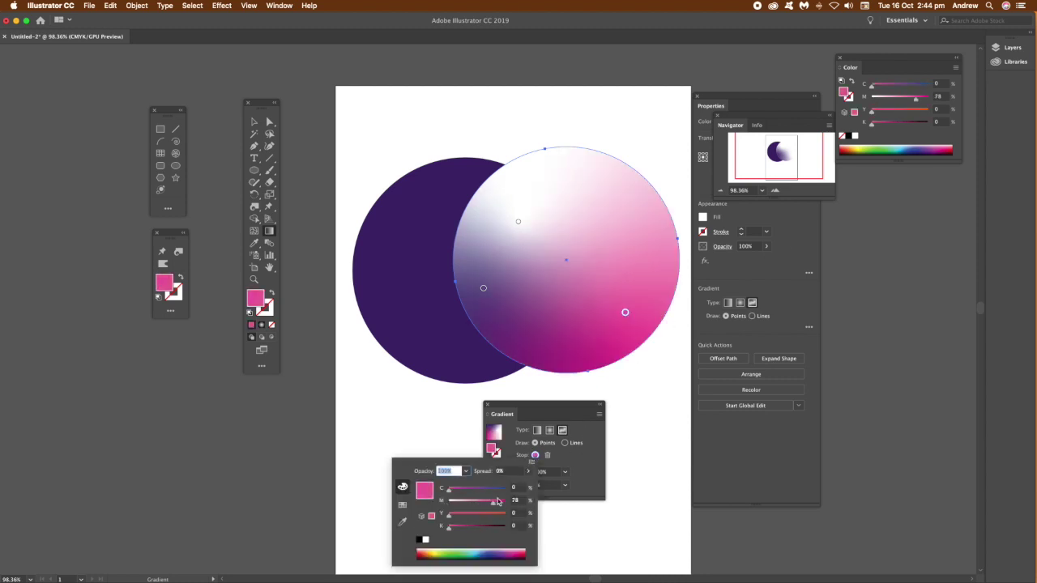
left_click(625, 312)
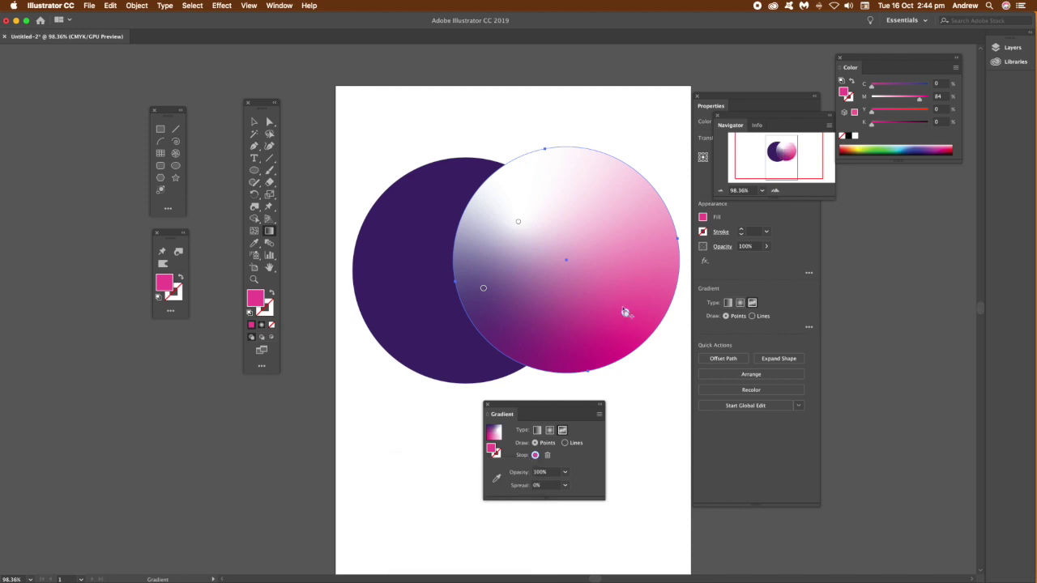
left_click_drag(626, 312, 605, 252)
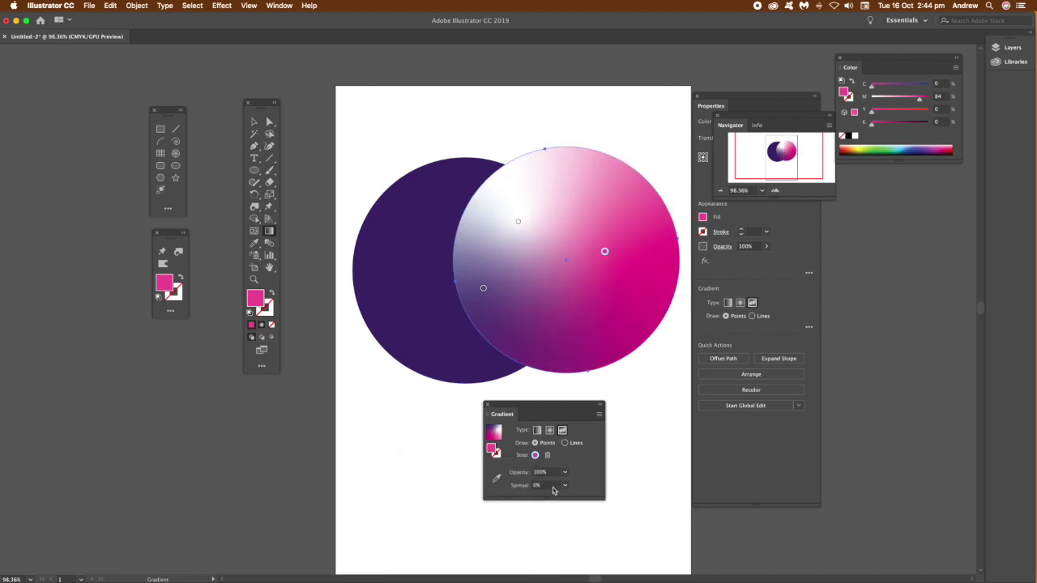
- Set the magenta point's spread to 70% and shift it further up and left
left_click(566, 489)
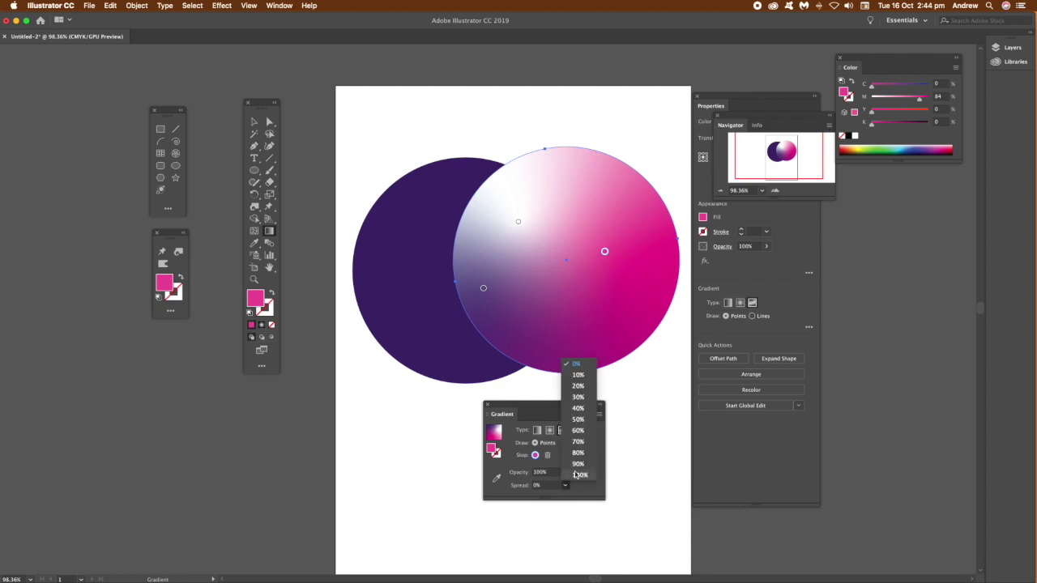
left_click(566, 453)
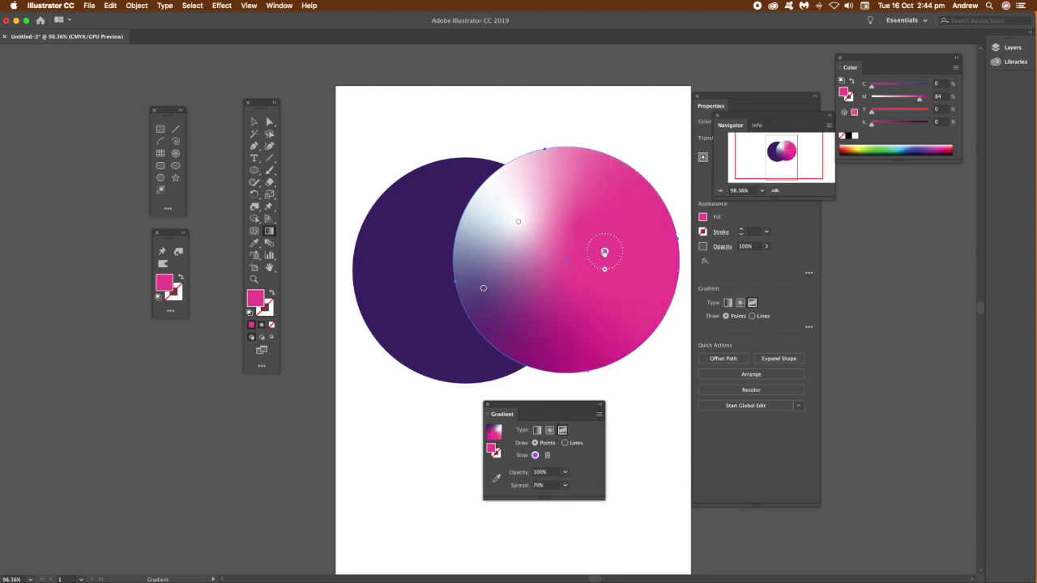
left_click_drag(603, 253, 558, 273)
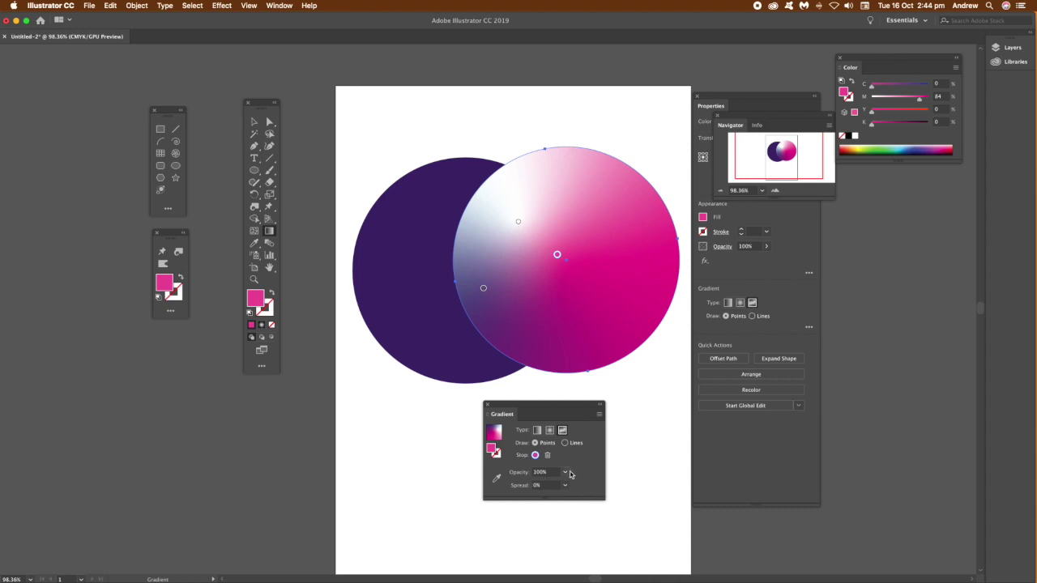
- Make a colour point 0% opacity and reposition it in the circle
left_click(566, 476)
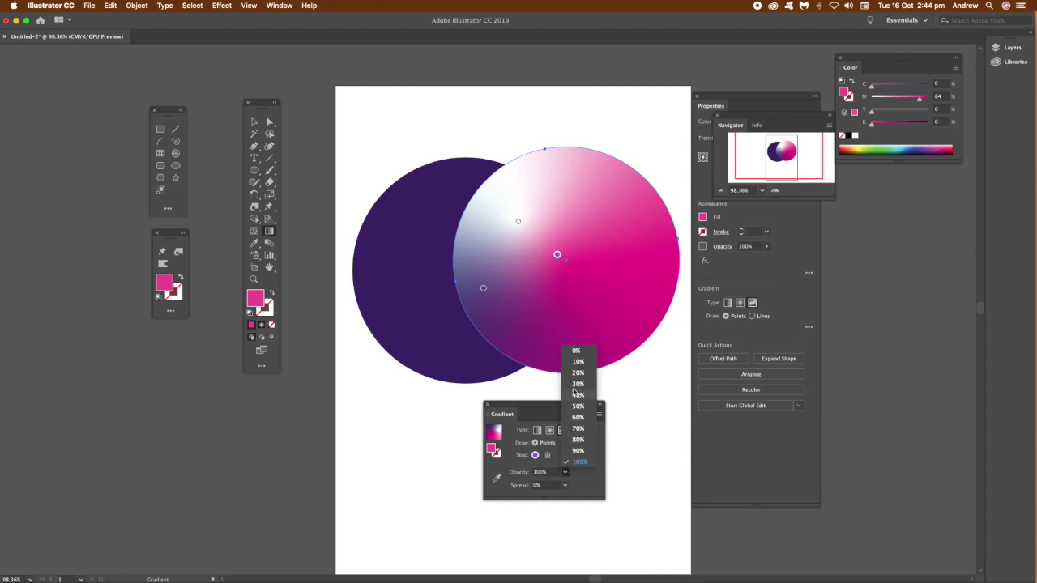
left_click(556, 257)
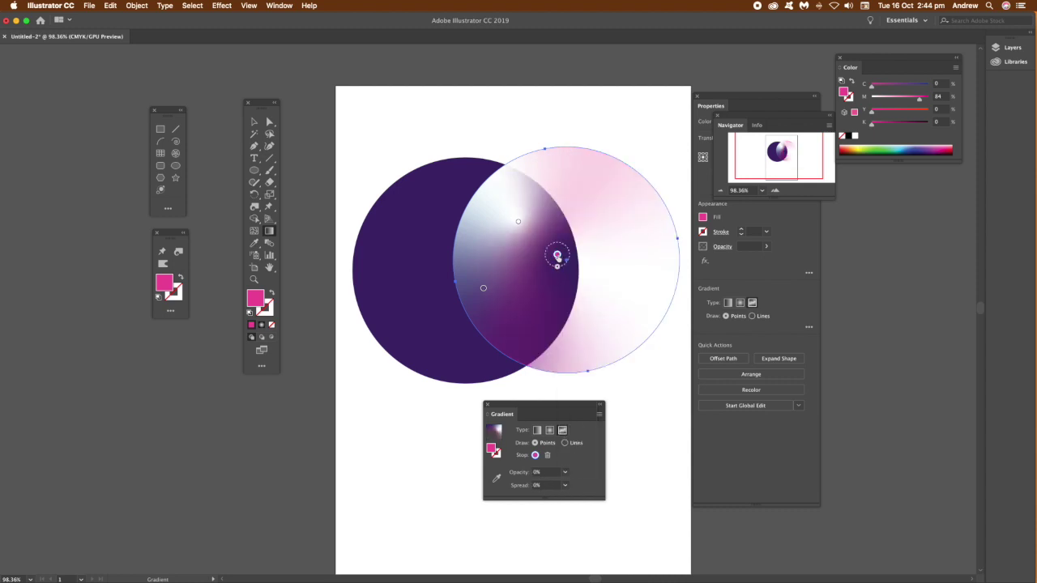
left_click_drag(556, 257, 622, 138)
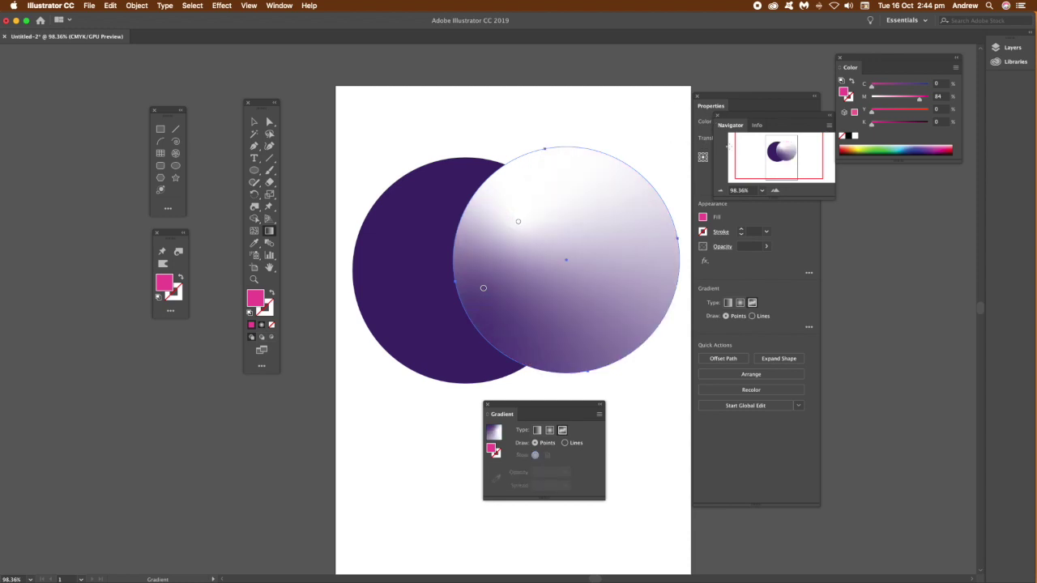
- Add a cyan point moved toward the right and a black point moved to the upper left
left_click(558, 332)
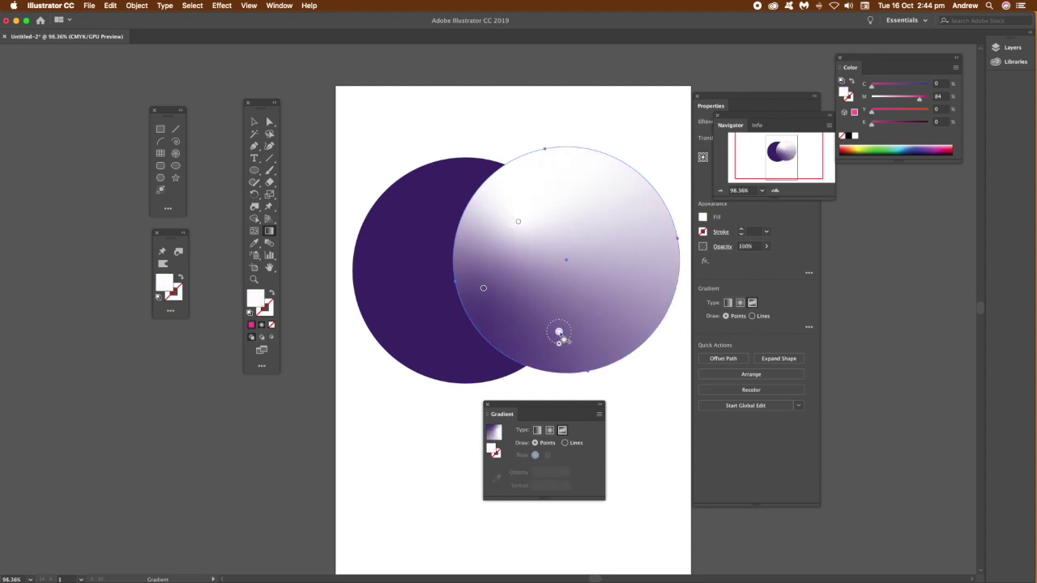
left_click(924, 98)
left_click(905, 148)
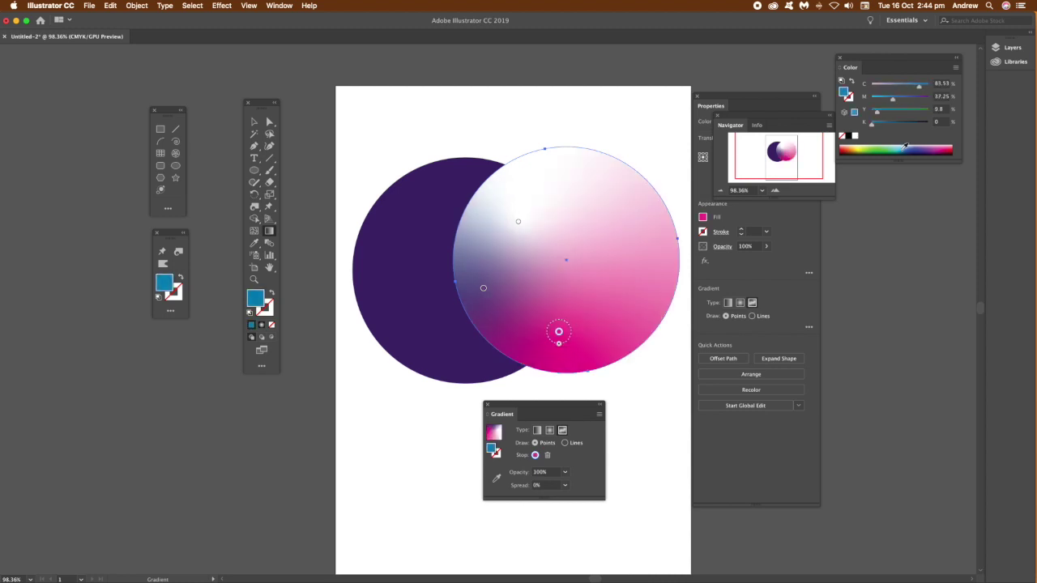
left_click_drag(559, 332, 624, 280)
left_click(544, 333)
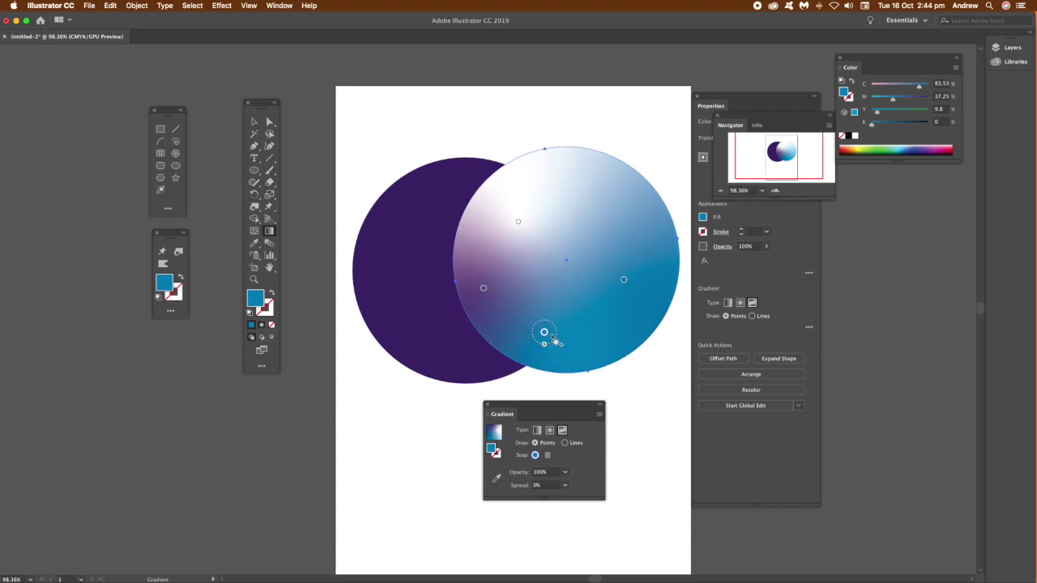
left_click(853, 138)
left_click_drag(545, 332, 498, 221)
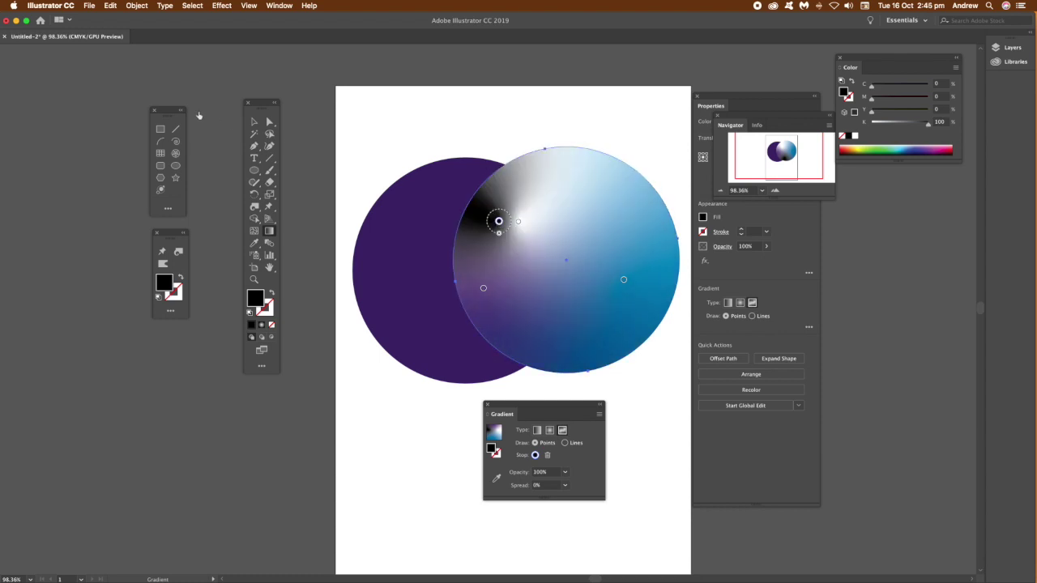
- Select the gradient-filled front circle with the Selection tool and delete it
left_click(253, 122)
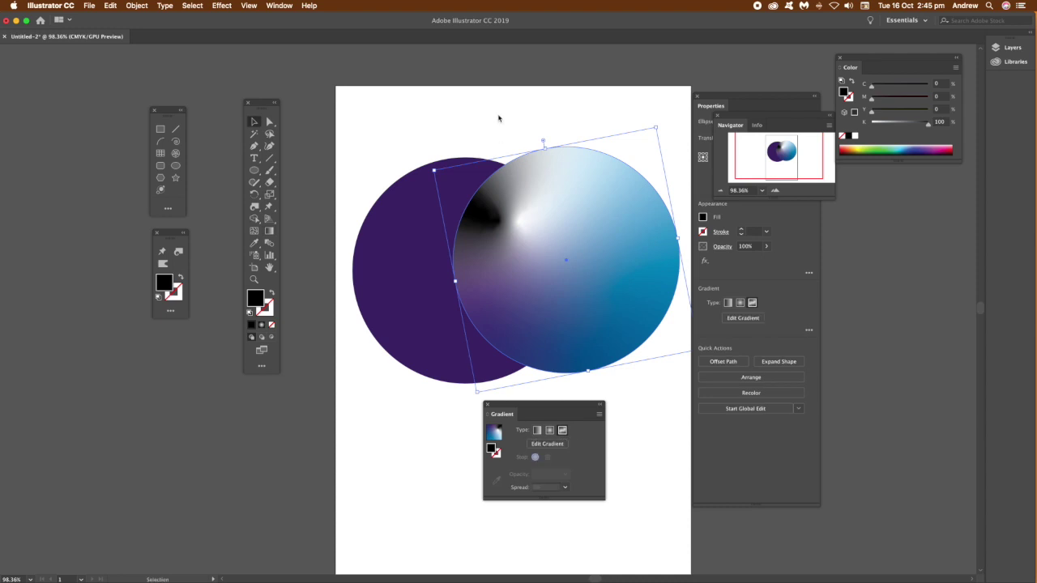
left_click(419, 308)
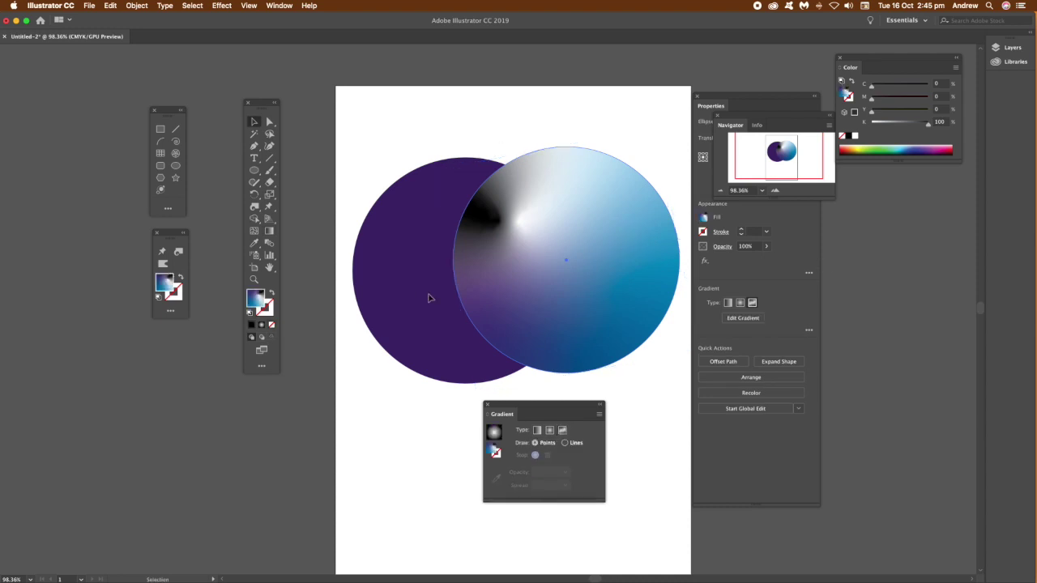
left_click(509, 324)
key("super+z")
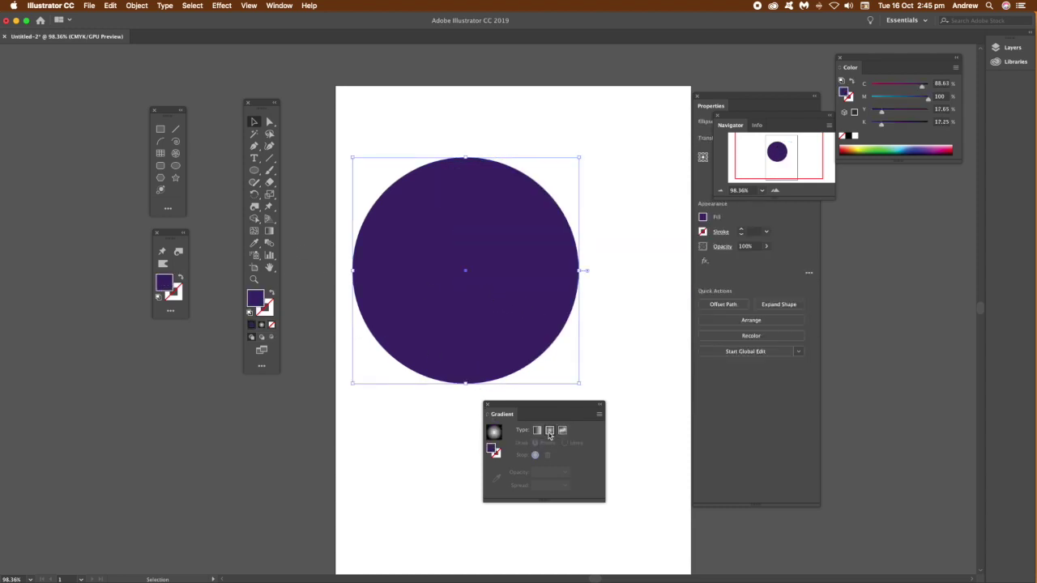
- Give the purple circle a freeform gradient with a cyan centre point and a near-black lower-right point
left_click(563, 431)
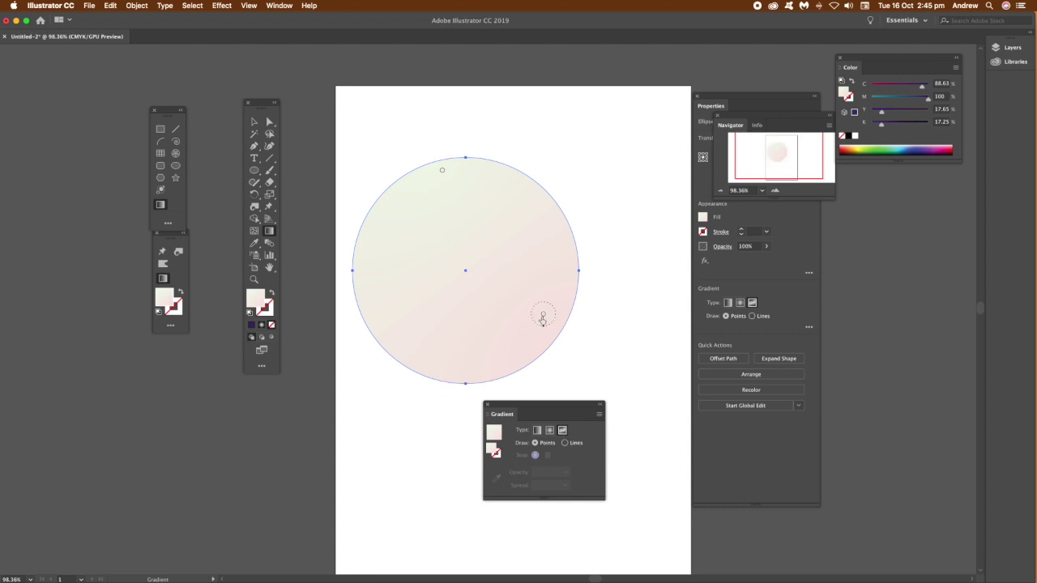
left_click(497, 285)
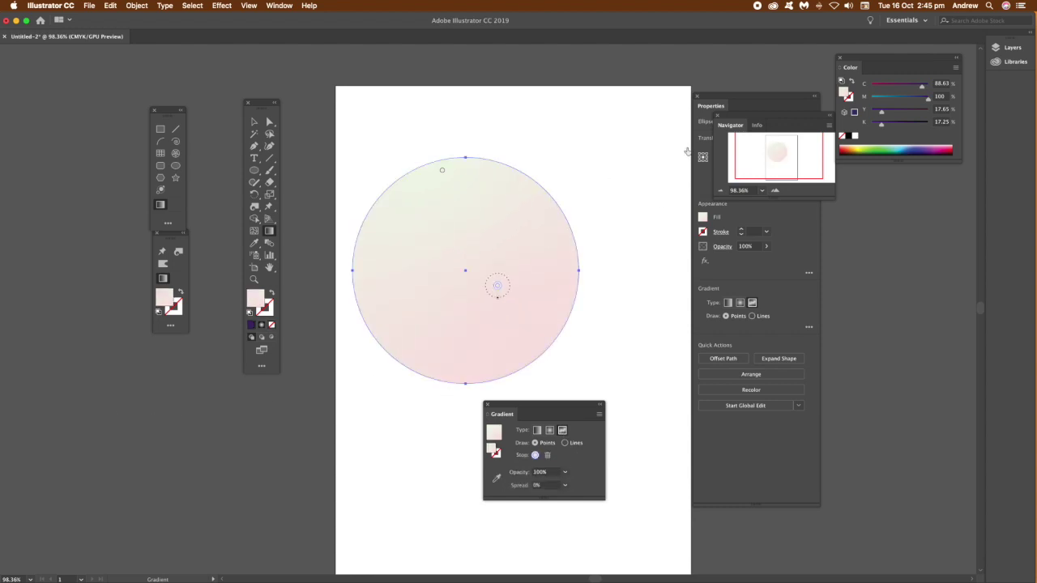
left_click(917, 91)
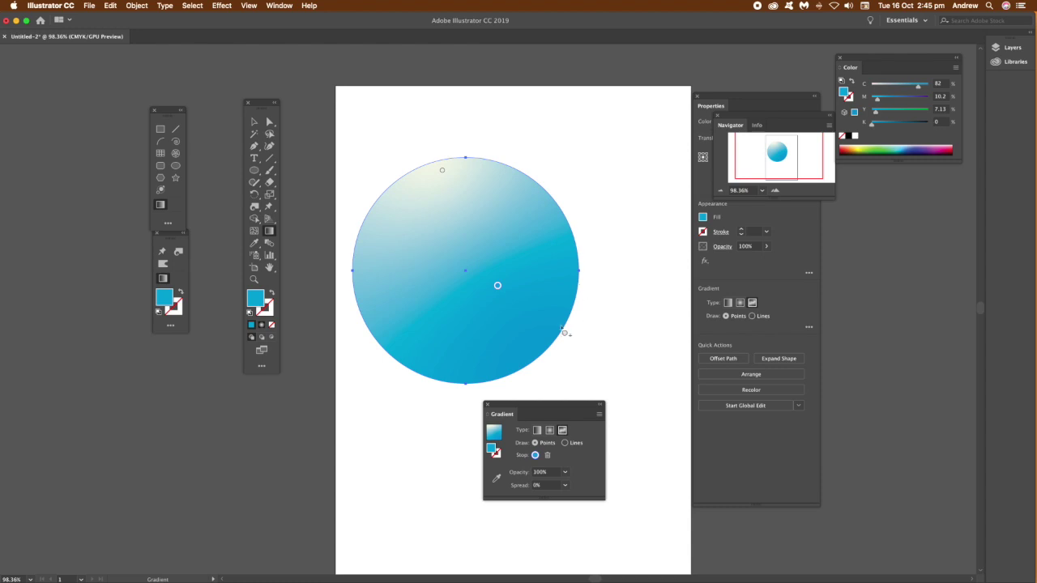
left_click(547, 333)
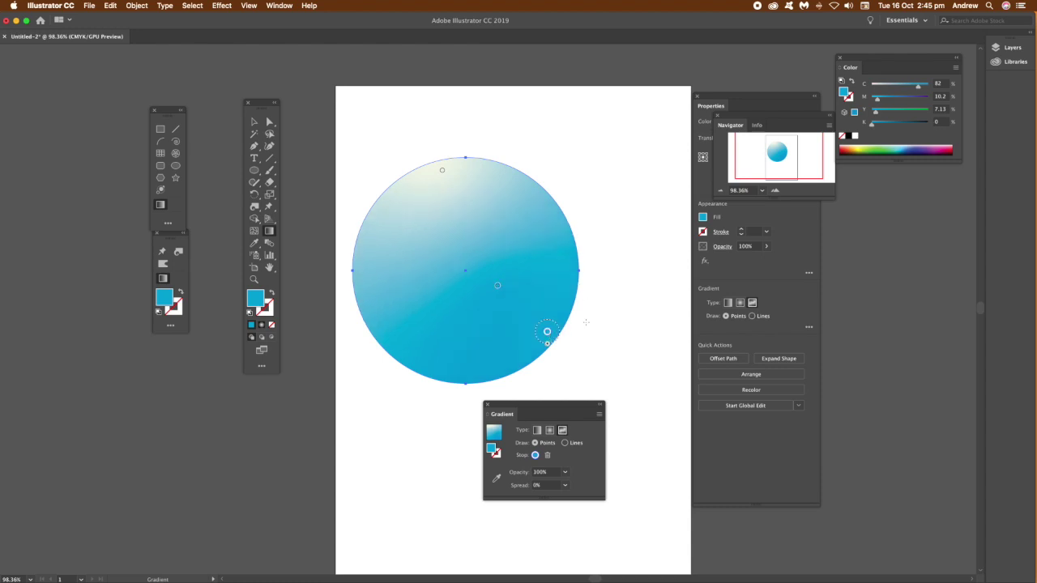
left_click(951, 150)
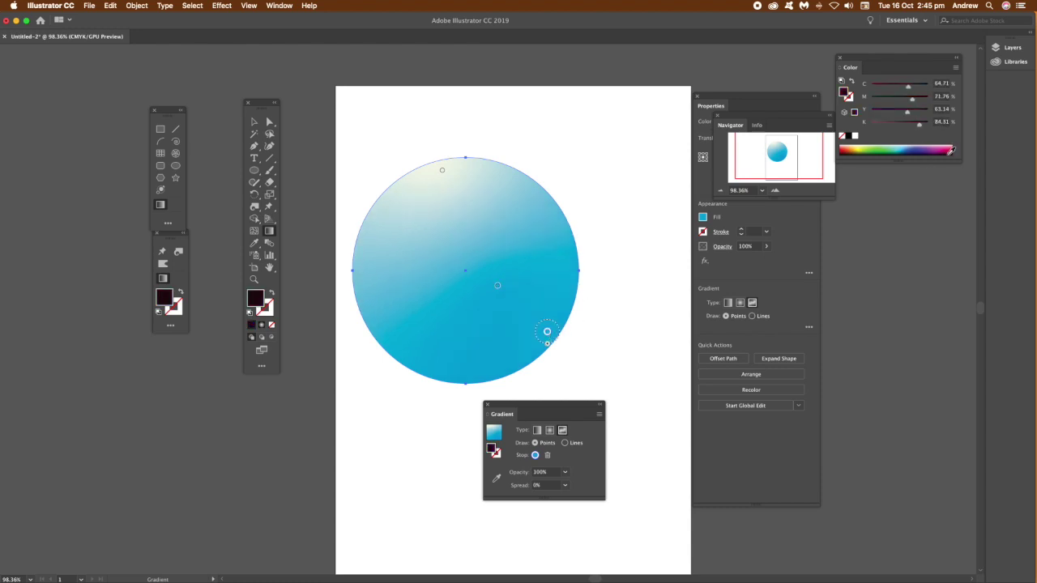
- Add dark colour points at the bottom, left edge, upper left and upper right
left_click(457, 369)
left_click(373, 308)
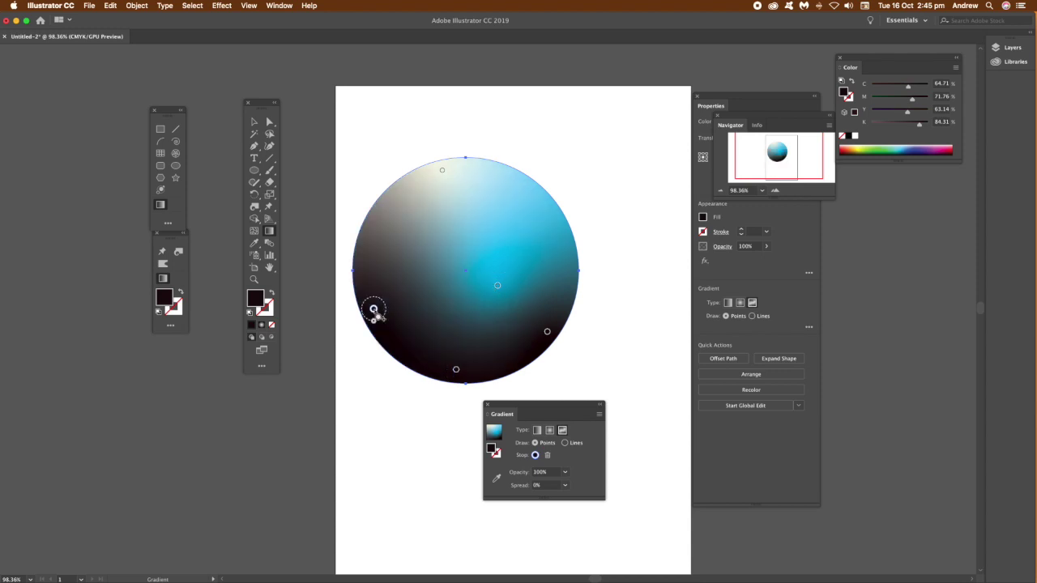
left_click(410, 185)
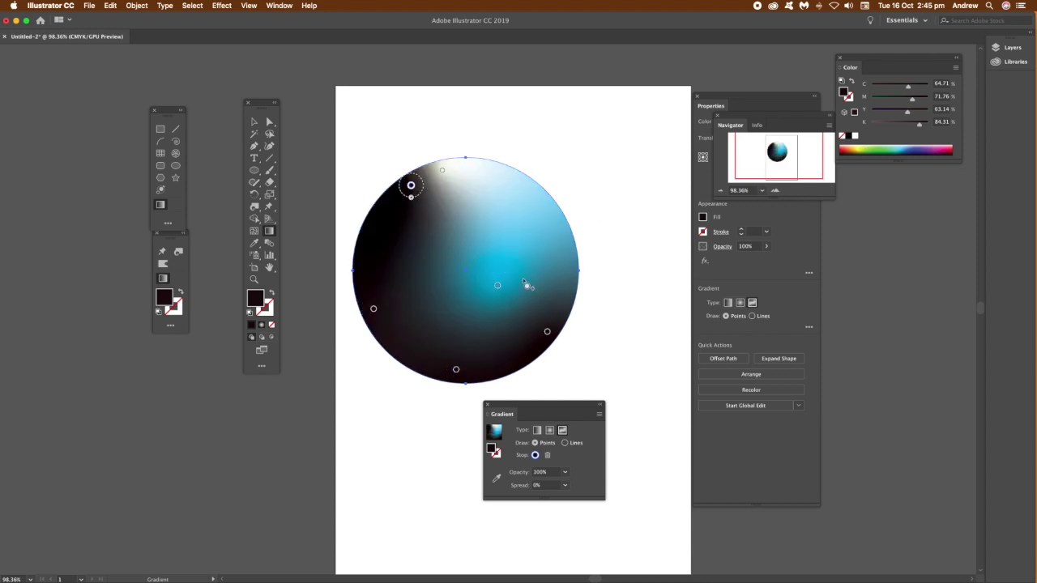
left_click(539, 229)
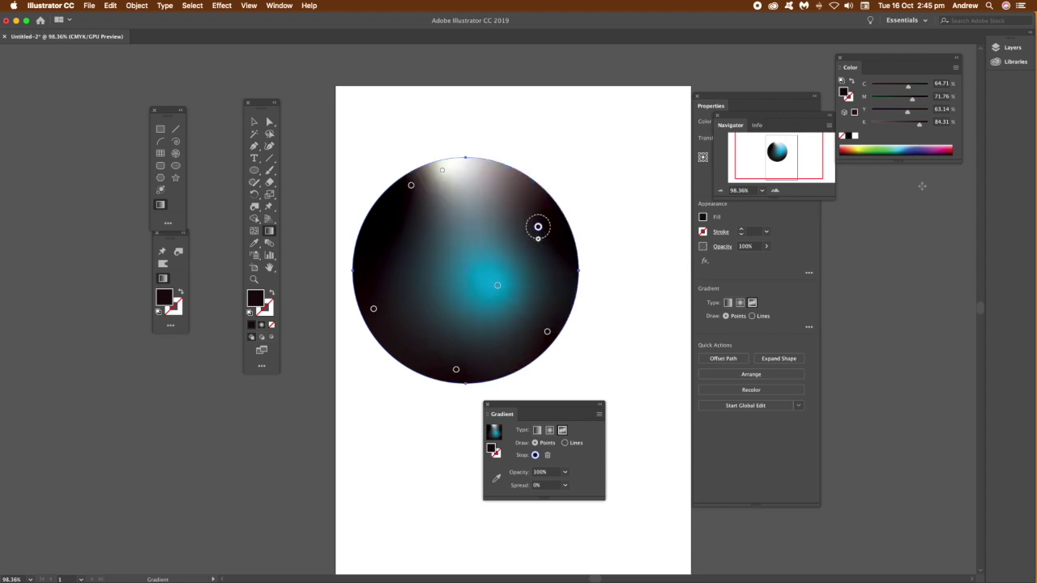
- Adjust the cyan centre's spread to 0%, pull the upper-right point inward, and nudge the white top point down
left_click(498, 288)
left_click_drag(502, 294, 557, 295)
mouse_move(498, 290)
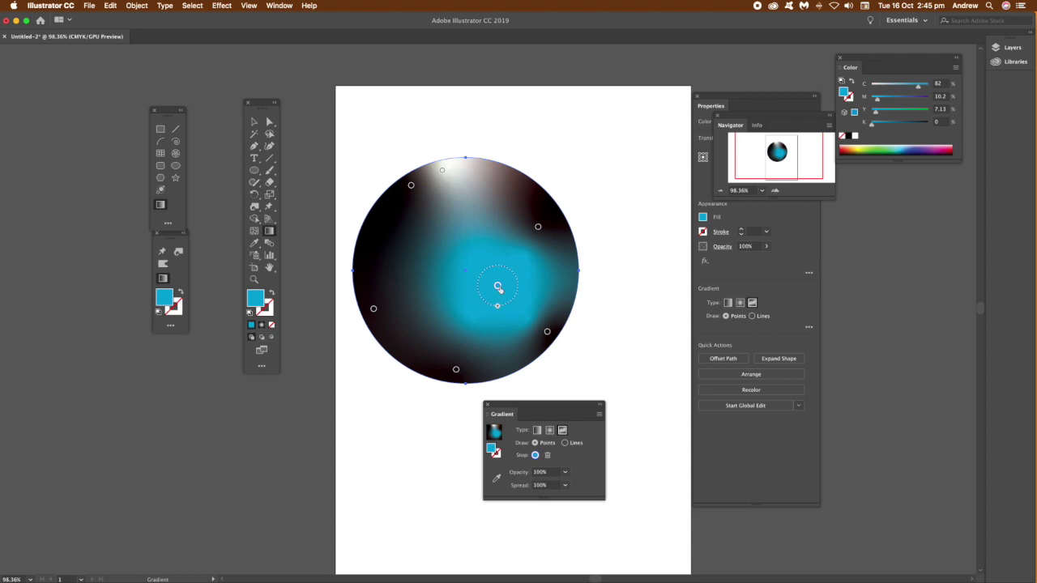
mouse_move(501, 312)
left_mouse_down()
mouse_move(498, 296)
mouse_move(513, 296)
left_mouse_up()
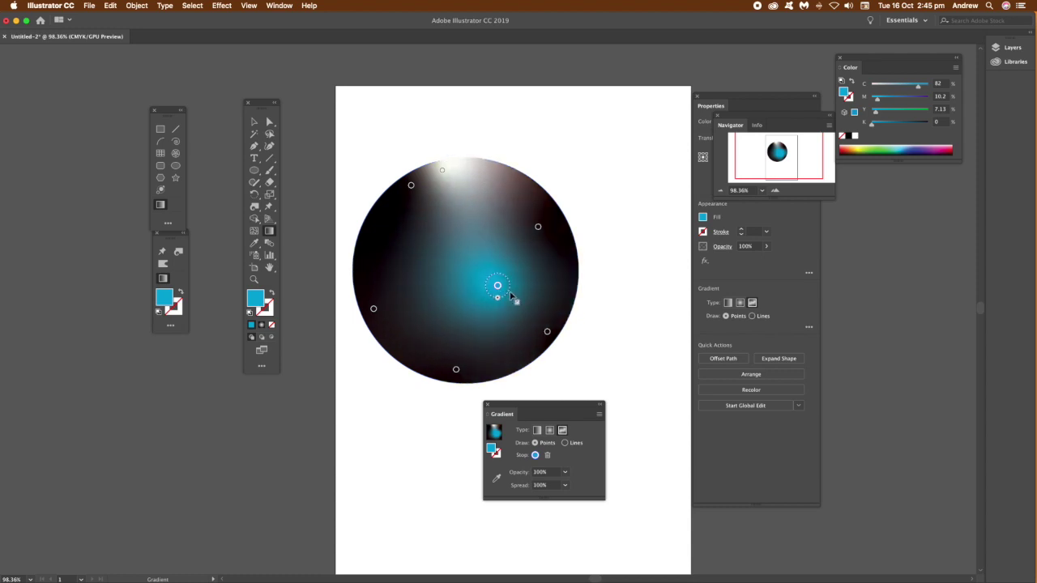
mouse_move(538, 230)
mouse_move(539, 231)
left_mouse_down()
mouse_move(470, 294)
mouse_move(459, 328)
mouse_move(538, 224)
left_mouse_up()
left_click_drag(442, 174, 447, 181)
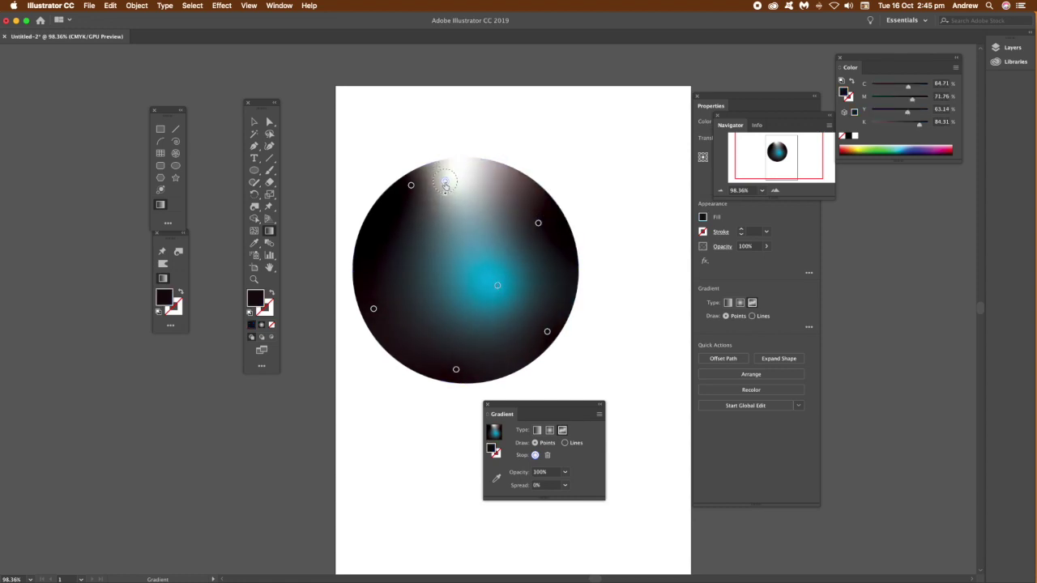